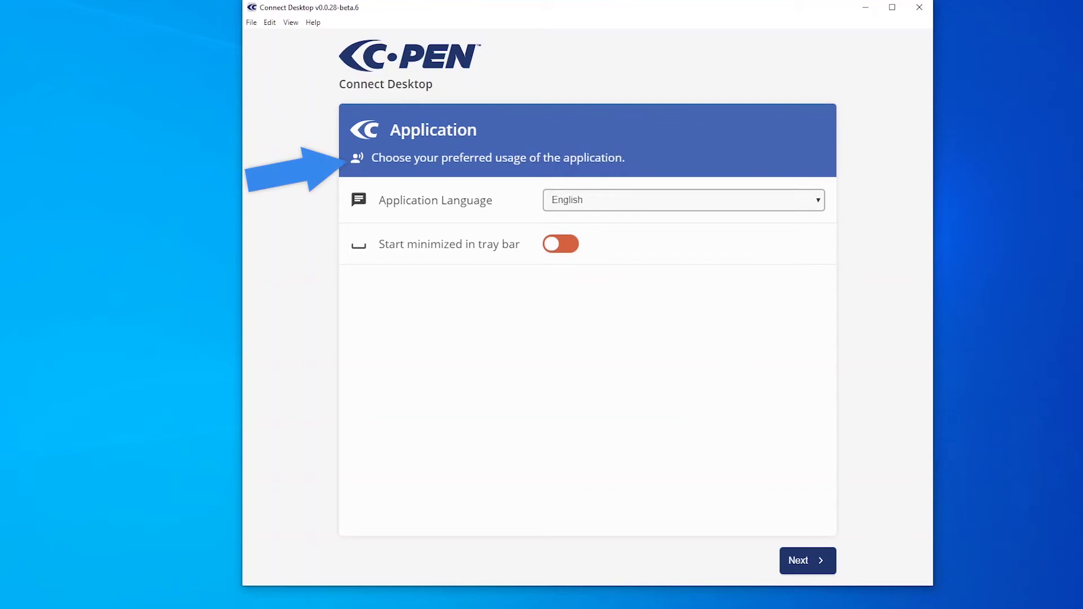
# - Keep English as the application language and turn on starting minimized in the tray bar
pyautogui.click(683, 199)
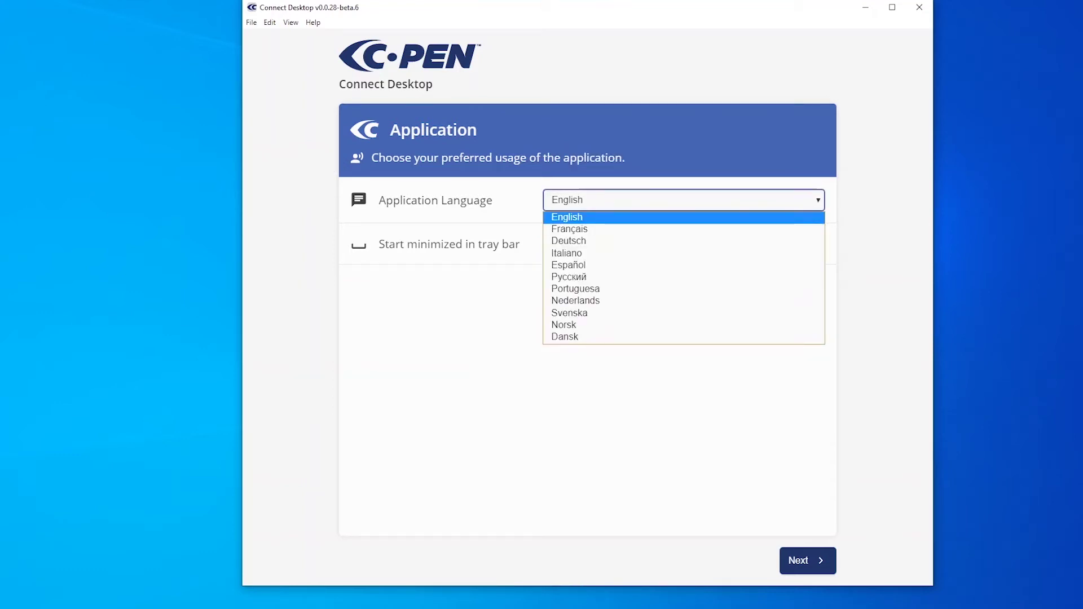
pyautogui.press('Escape')
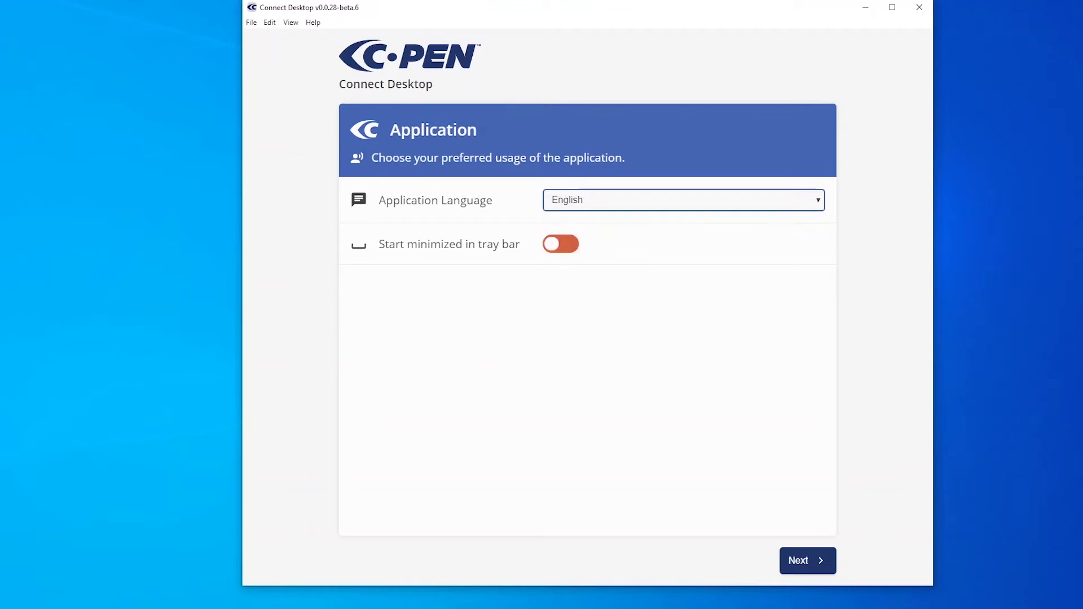
pyautogui.press('Tab')
pyautogui.press('space')
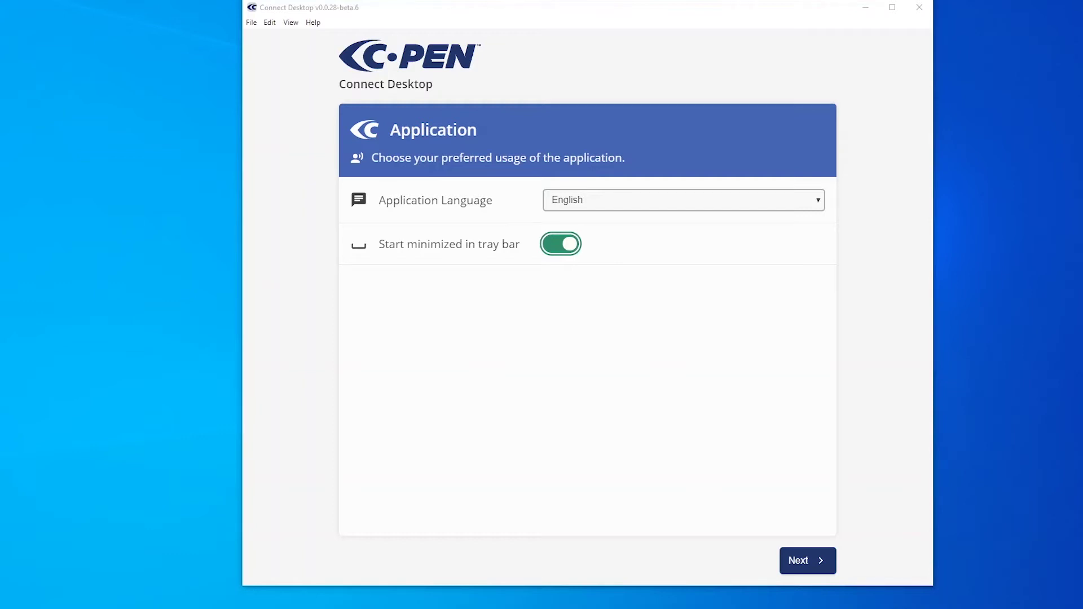
# - Show the application's tray icon options, and continue the setup wizard to the Accessibility page
pyautogui.click(956, 601)
pyautogui.rightClick(968, 580)
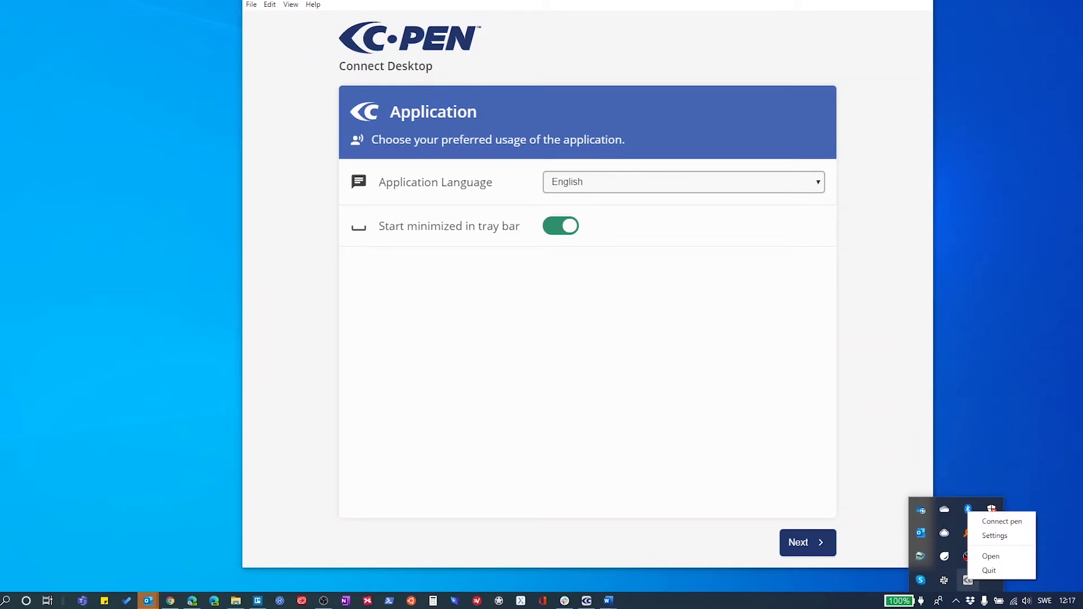
pyautogui.click(808, 543)
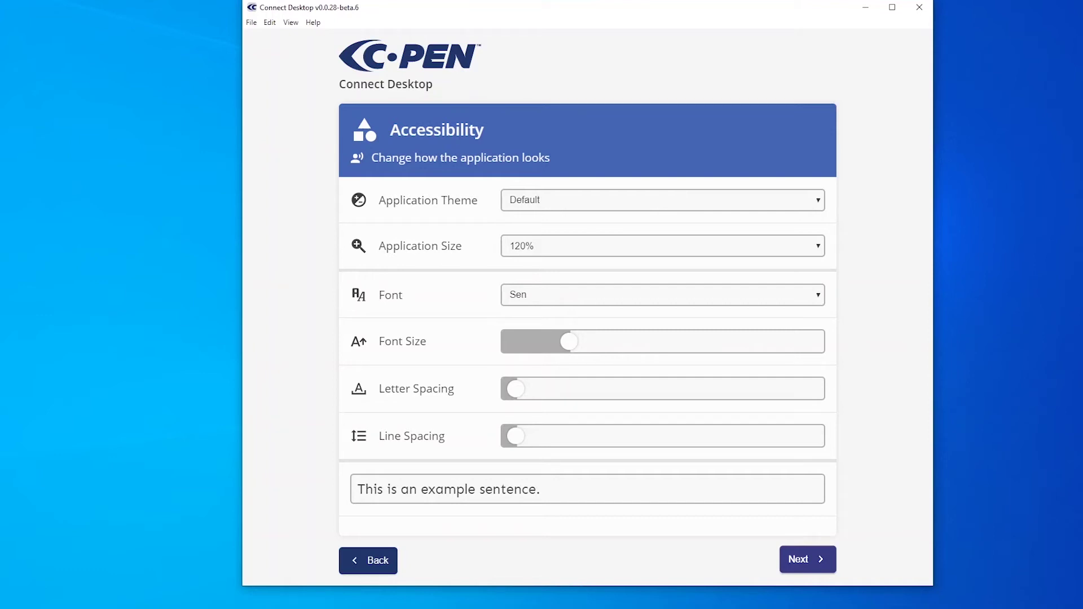
# - Set the application theme to High Contrast and keep the application size at 120%
pyautogui.click(663, 200)
pyautogui.click(538, 228)
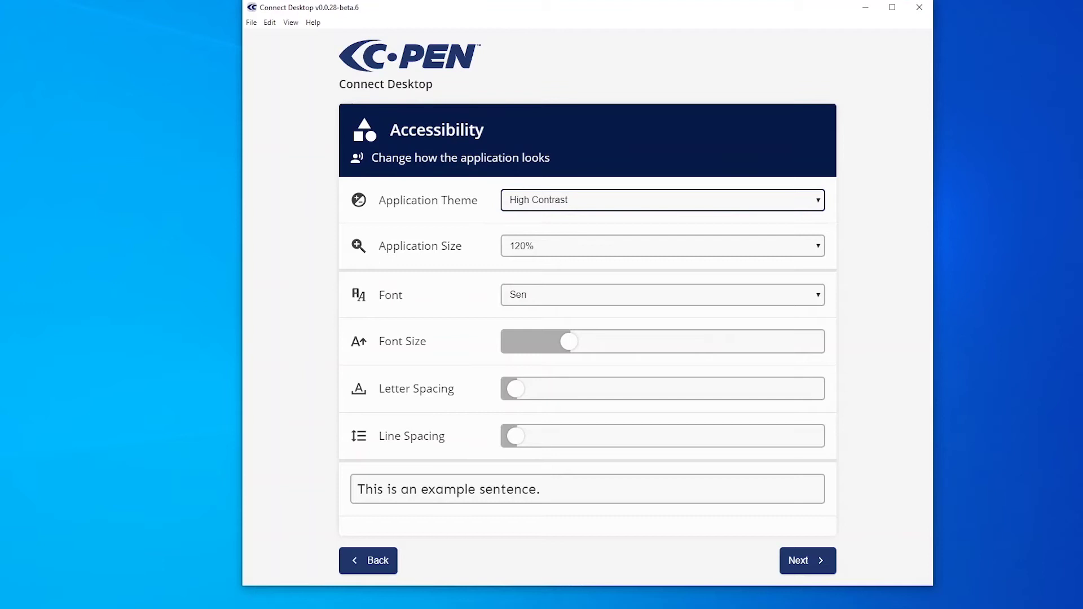
pyautogui.press('Tab')
pyautogui.hotkey('alt', 'Down')
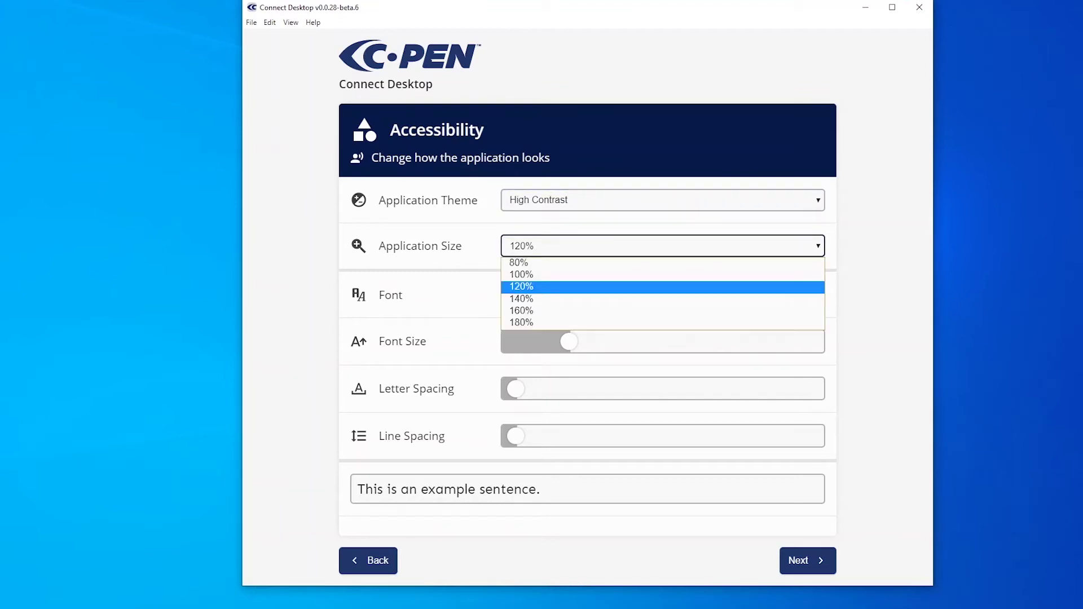
pyautogui.press('Escape')
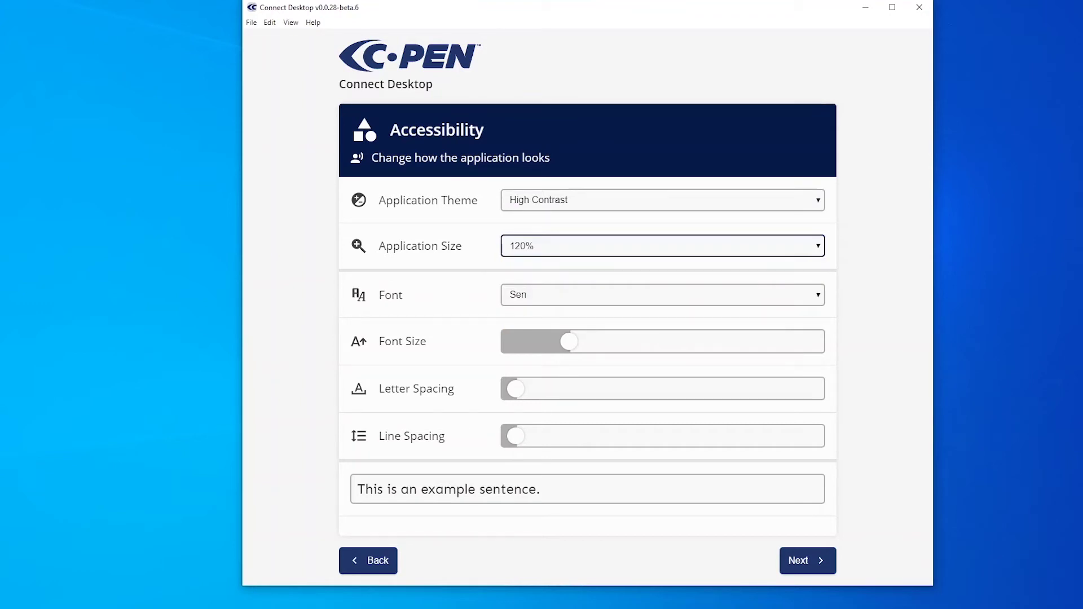
# - Change the font to Open Dyslexic and continue to the Text Scanning page
pyautogui.click(663, 294)
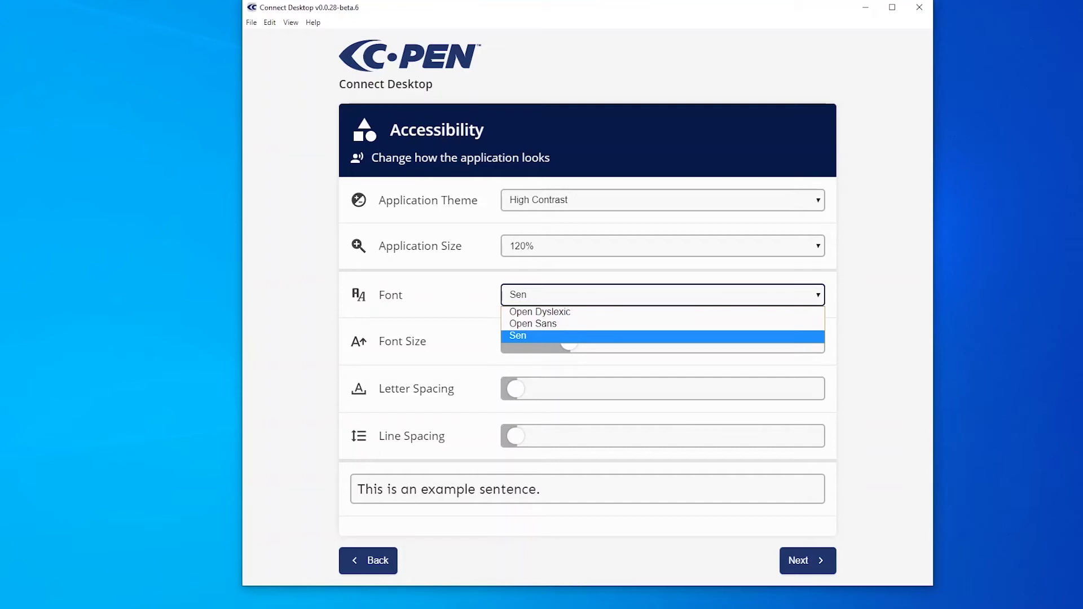
pyautogui.press('Up')
pyautogui.press('Up')
pyautogui.press('Return')
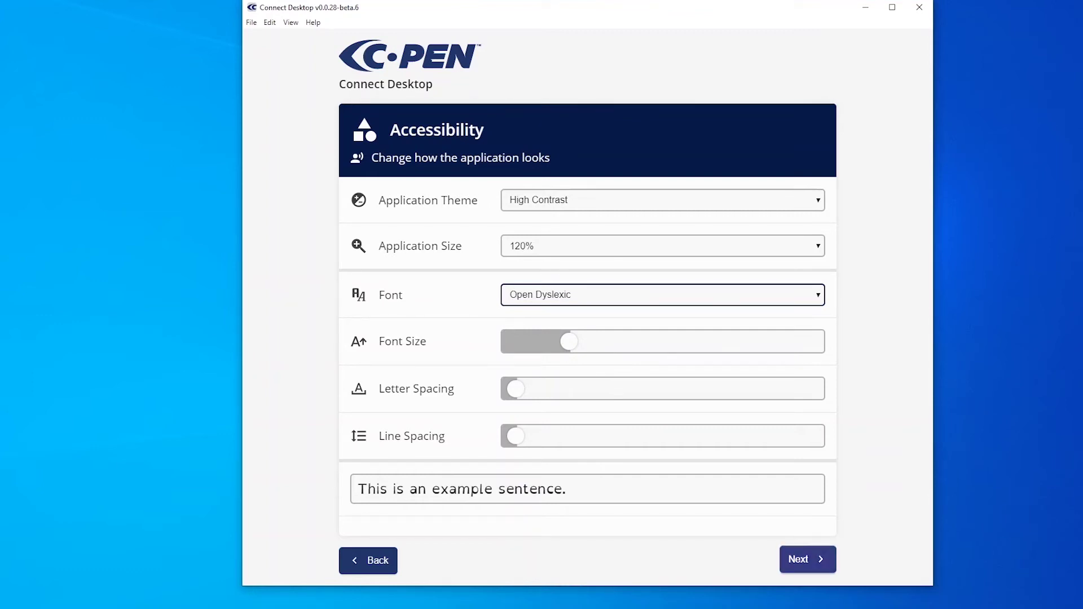
pyautogui.click(808, 559)
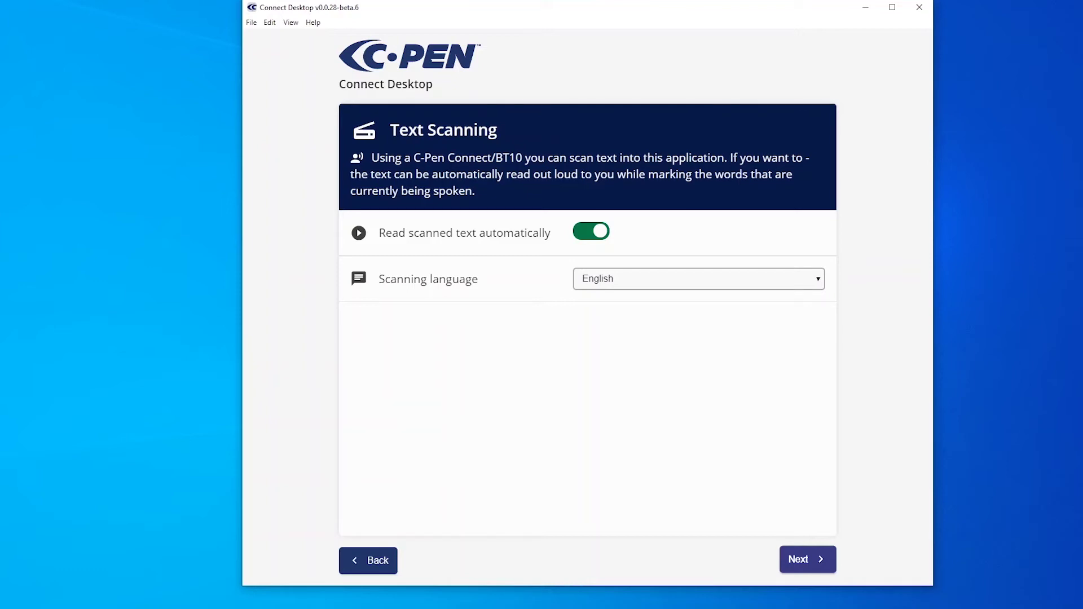
# - Turn off automatic reading of scanned text, keep English as the scanning language, and continue to the Text to Speech page
pyautogui.click(591, 231)
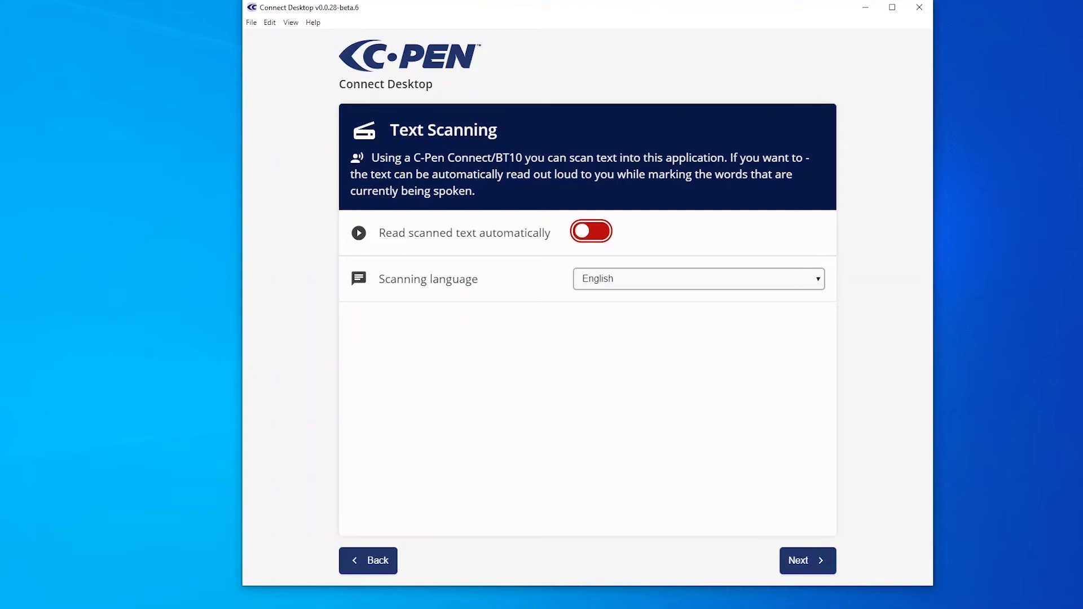
pyautogui.click(699, 279)
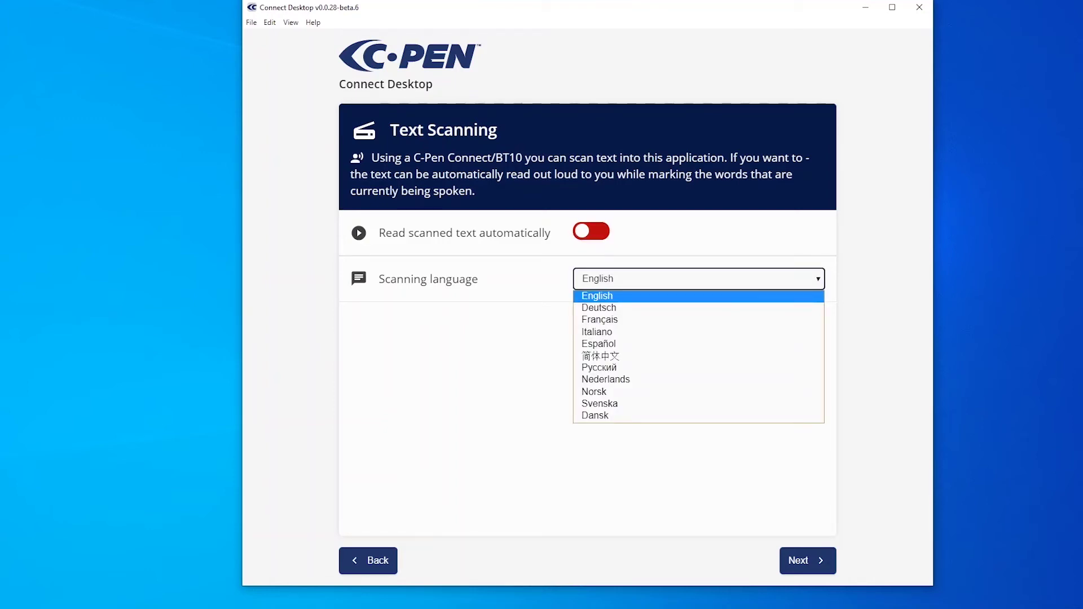
pyautogui.press('Return')
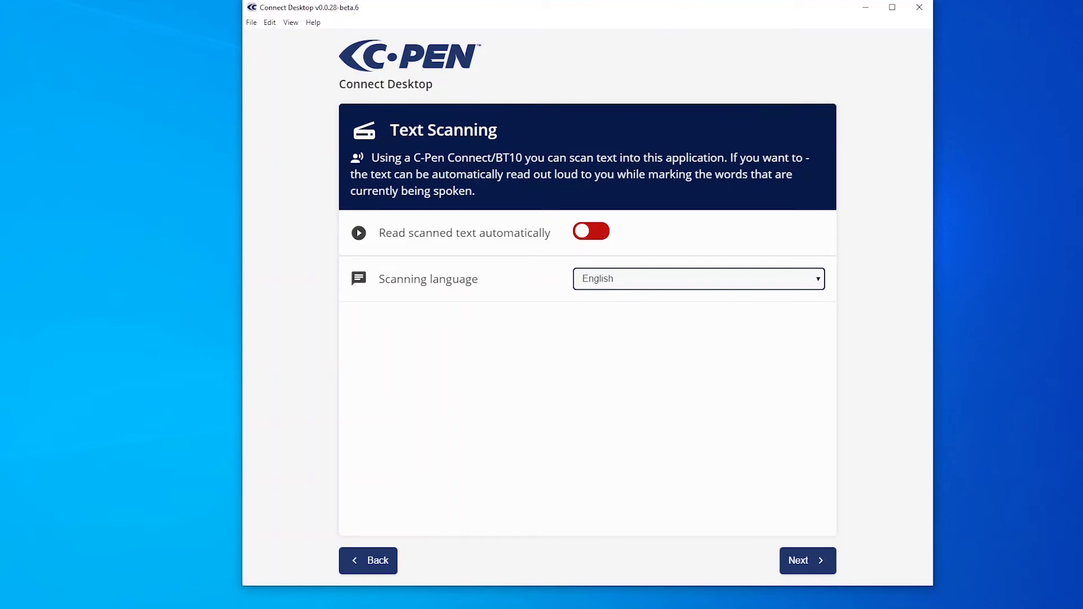
pyautogui.press('Tab')
pyautogui.press('Return')
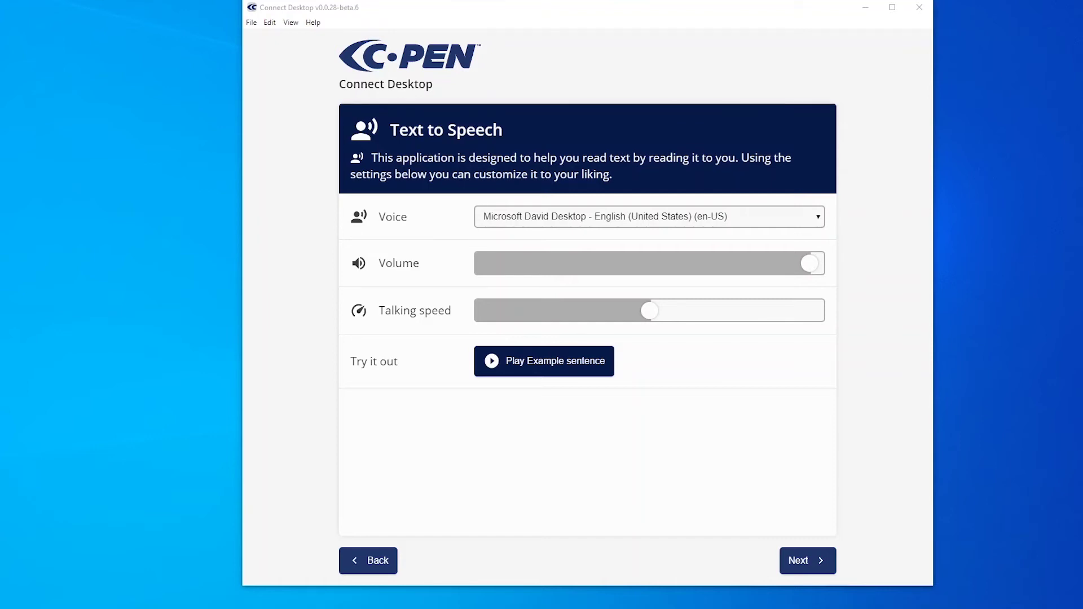
# - Keep the Microsoft David Desktop voice, lower the volume slightly and raise the talking speed slightly
pyautogui.click(649, 216)
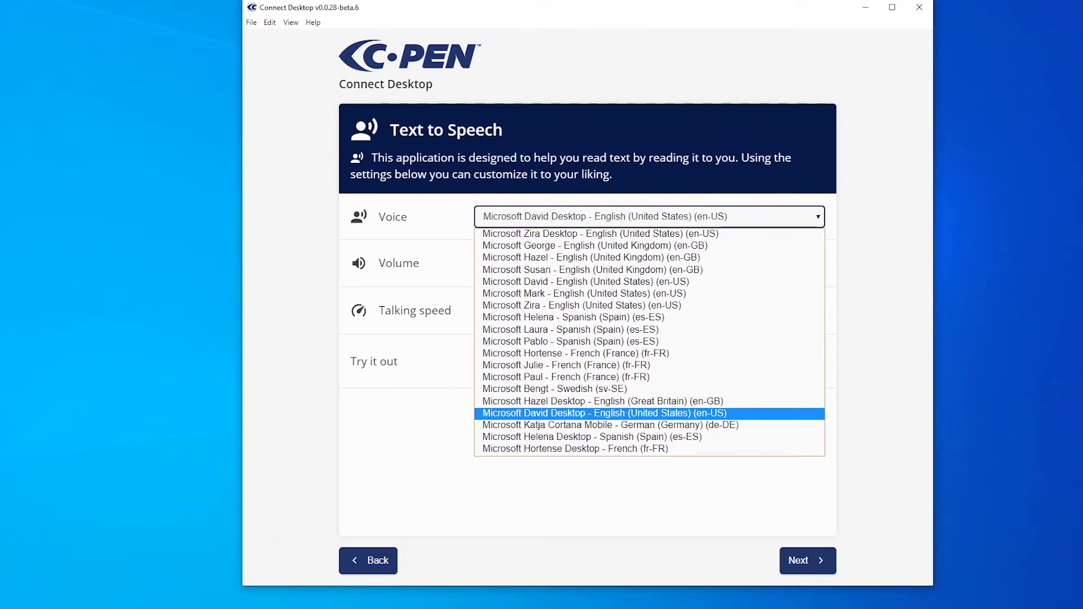
pyautogui.press('Escape')
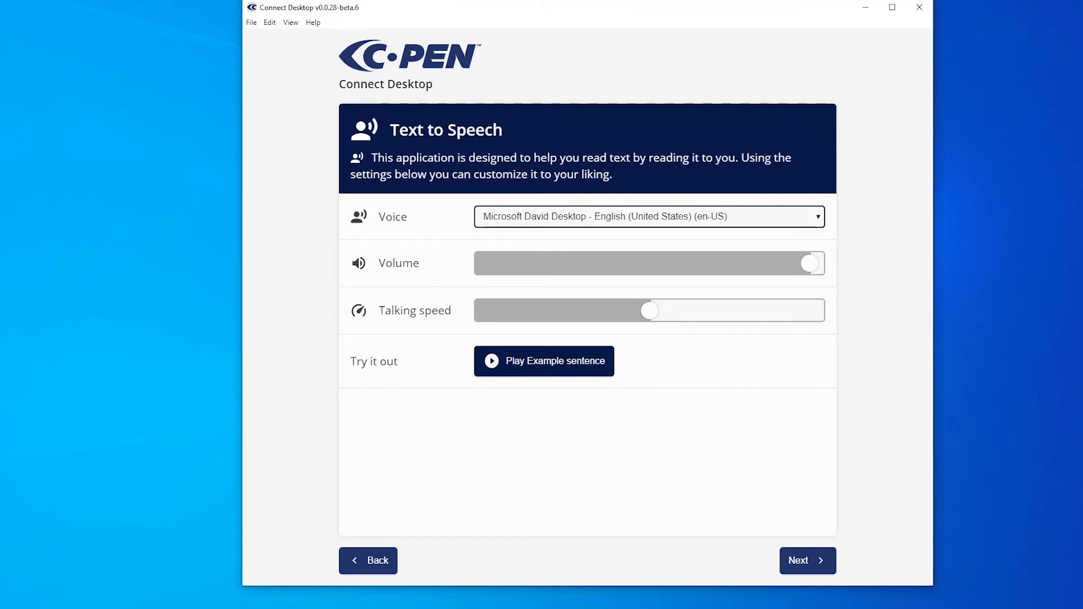
pyautogui.press('Tab')
pyautogui.press('Left')
pyautogui.press('Tab')
pyautogui.press('Right')
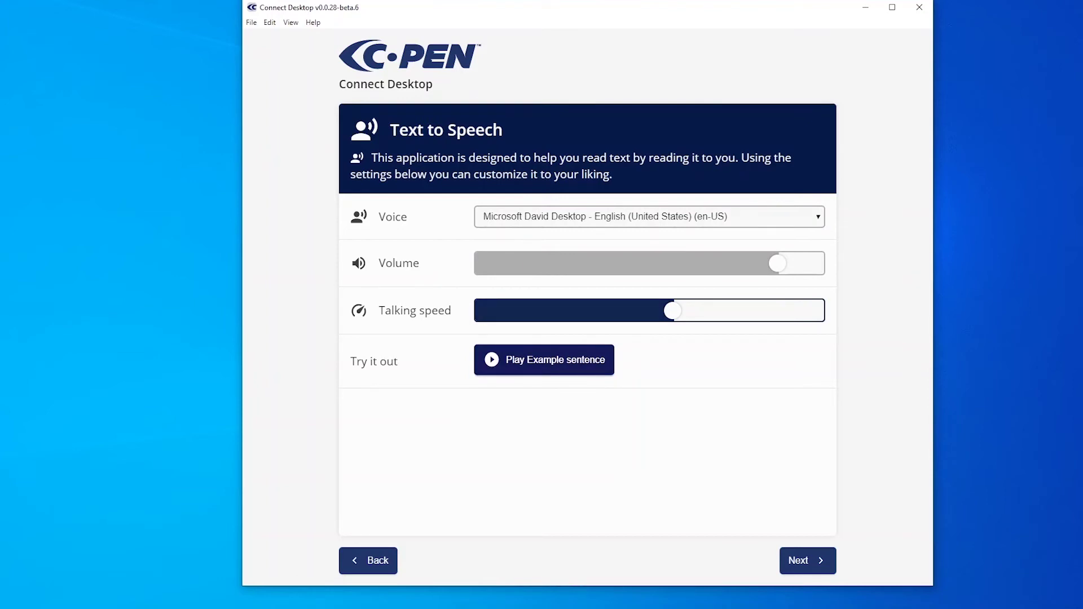
pyautogui.press('Tab')
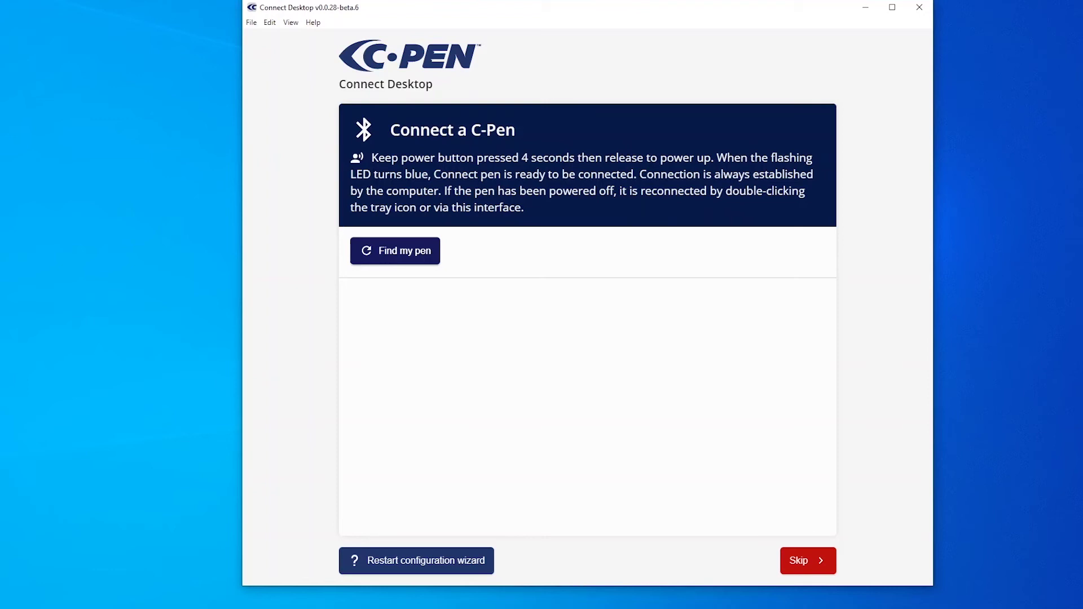
# - Search for nearby pens and connect the previously connected BT10
pyautogui.click(395, 251)
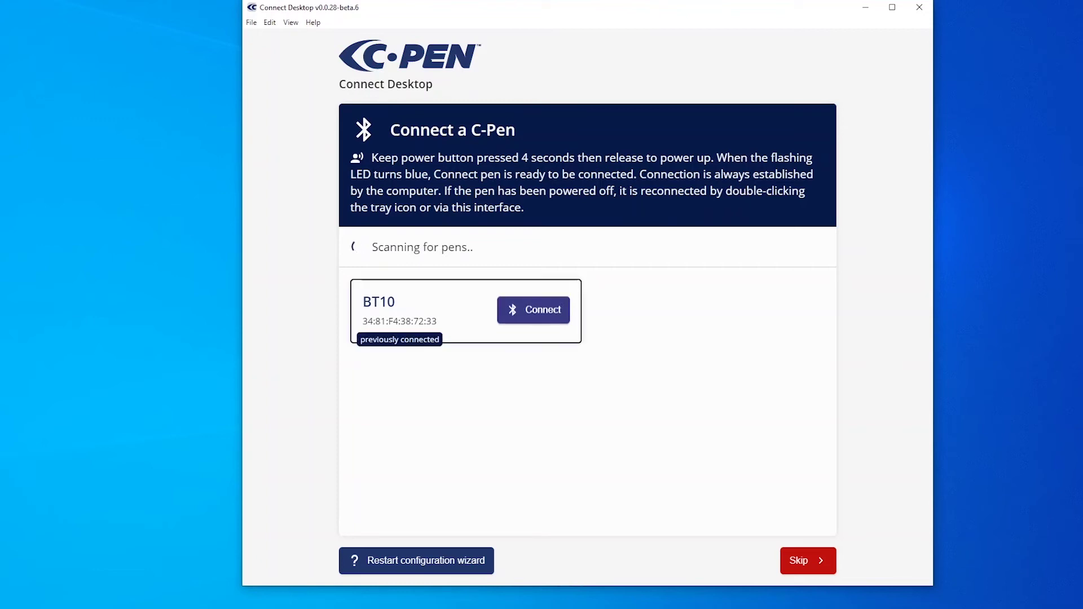
pyautogui.click(534, 308)
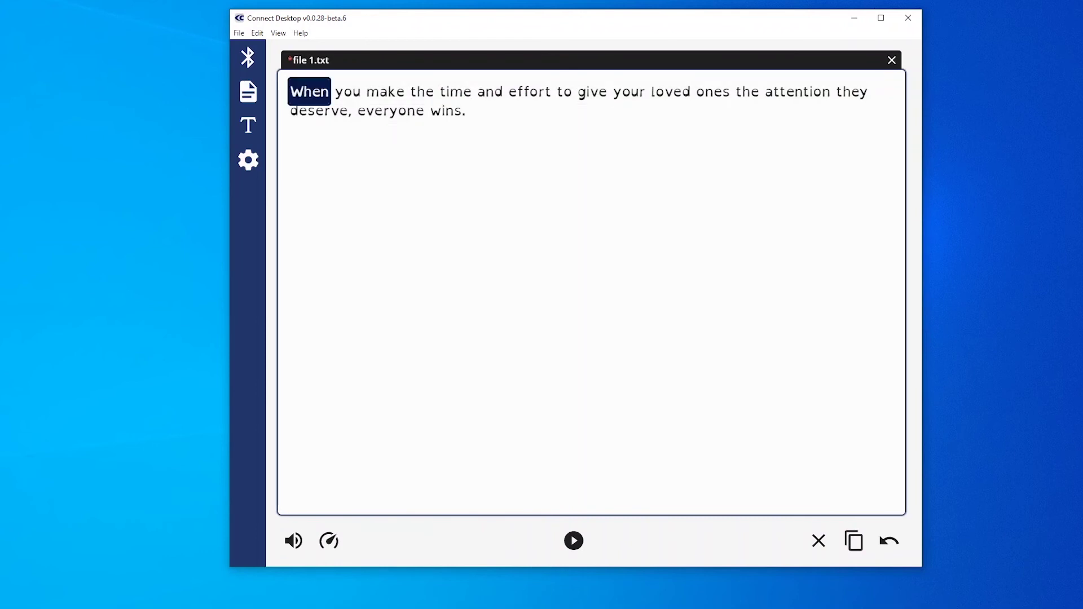
# - Have the scanned sentence in file 1.txt read aloud
pyautogui.rightClick(317, 91)
pyautogui.click(353, 116)
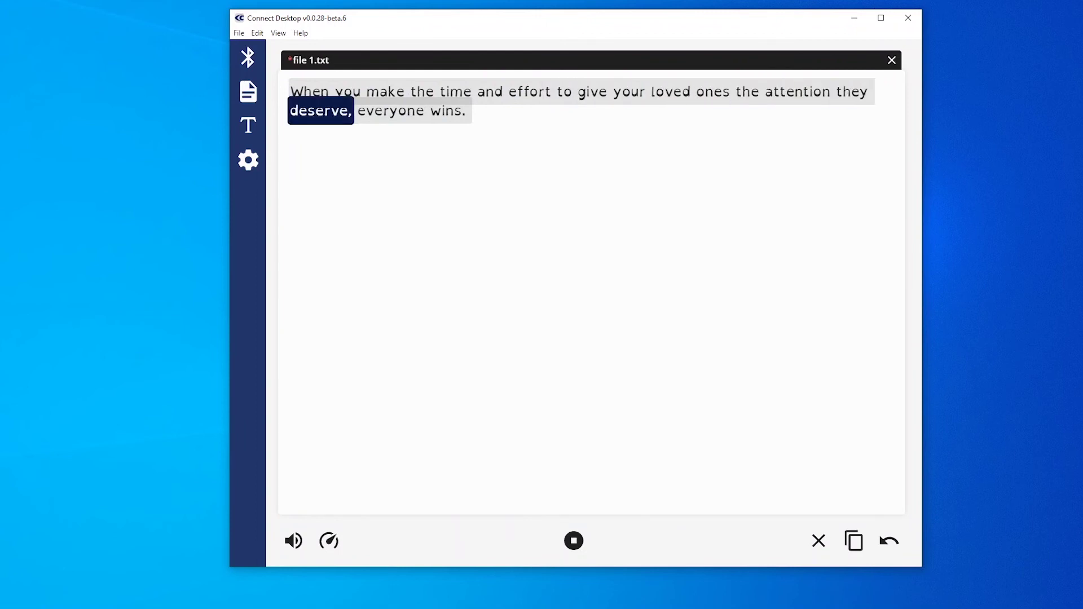
# - Increase the font size, letter spacing and line spacing of the scanned text slightly
pyautogui.click(248, 125)
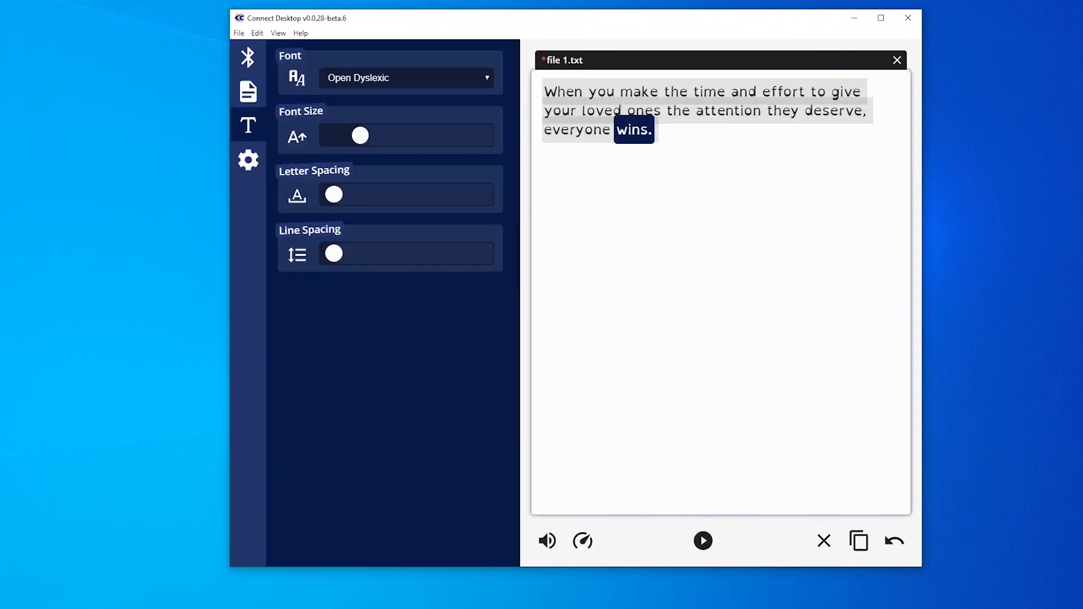
pyautogui.moveTo(360, 135); pyautogui.dragTo(374, 135)
pyautogui.press('Tab')
pyautogui.press('Right')
pyautogui.press('Right')
pyautogui.press('Tab')
pyautogui.press('Right')
pyautogui.press('Right')
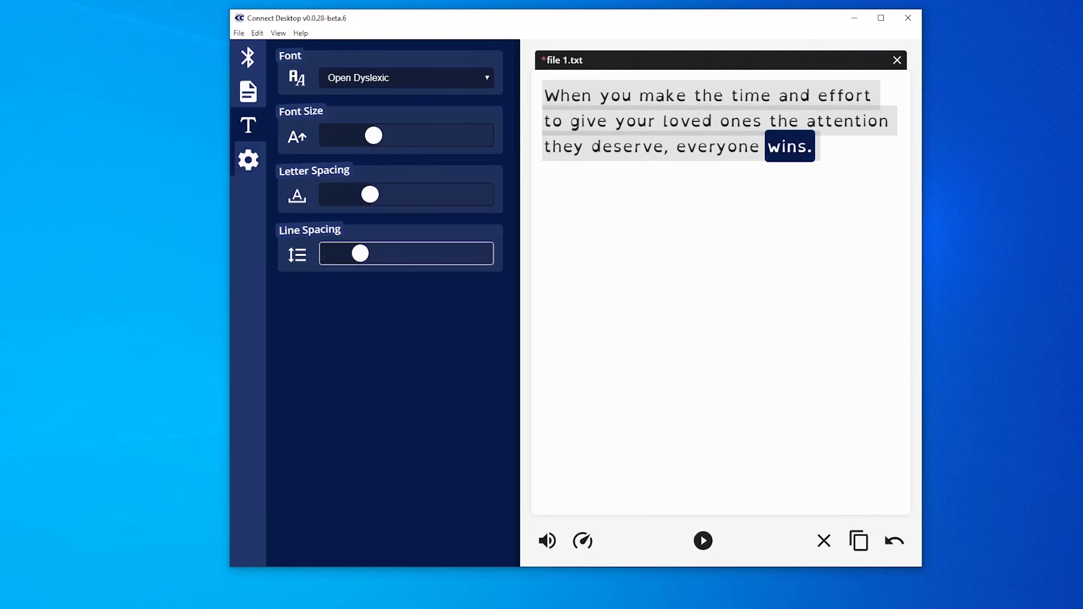
# - Show the file list with the options for new and existing text files
pyautogui.click(247, 91)
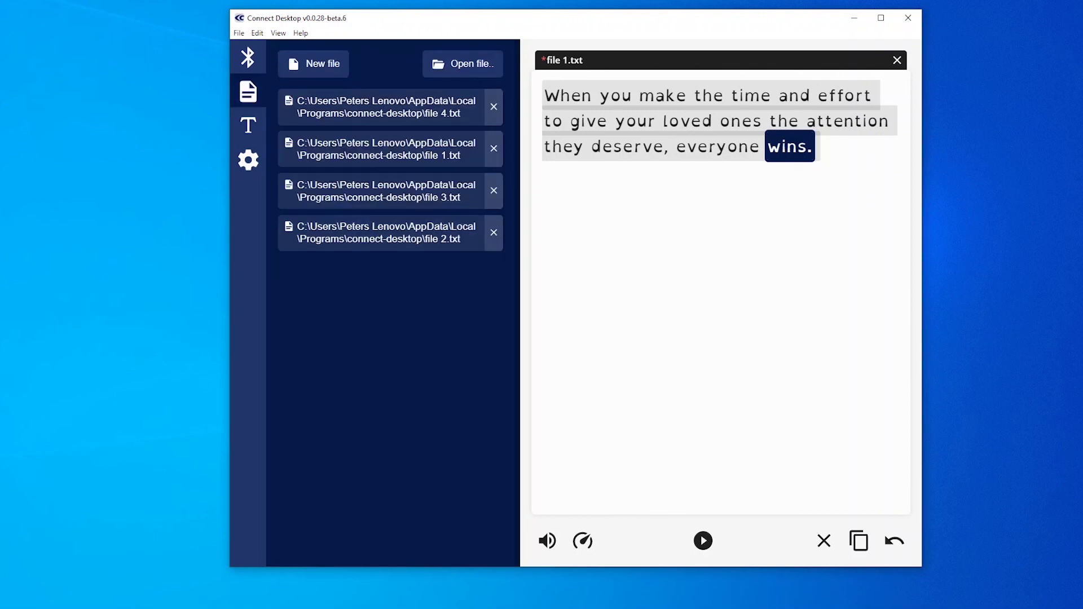
pyautogui.hotkey('shift', 'Tab')
pyautogui.hotkey('shift', 'Tab')
# - Switch to the blank Word document and enter "When you make the time and effort to give your loved ones the attention they"
pyautogui.moveTo(586, 606)
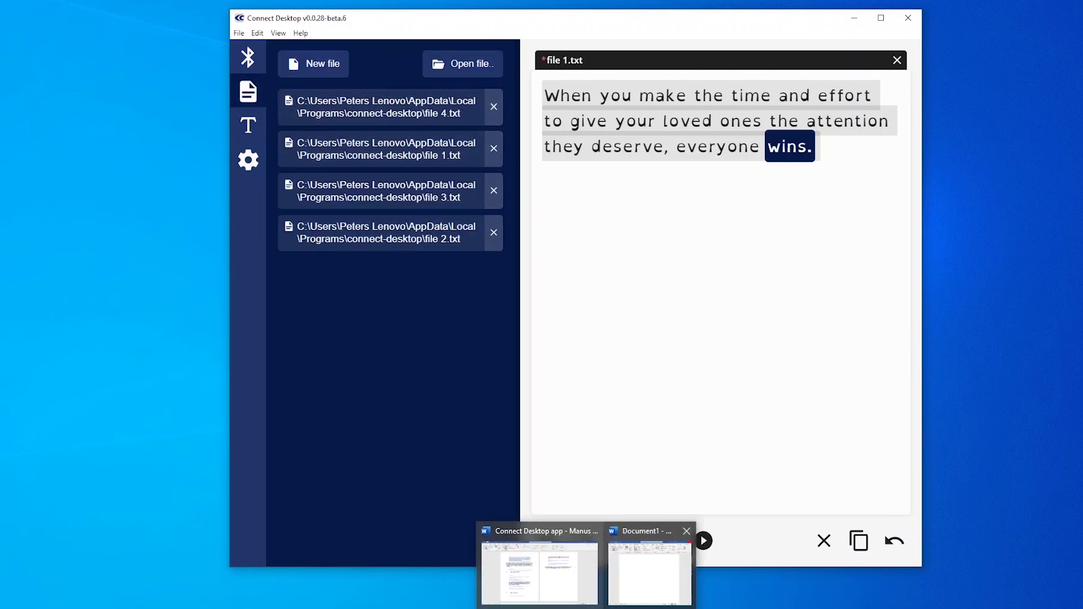
pyautogui.click(650, 569)
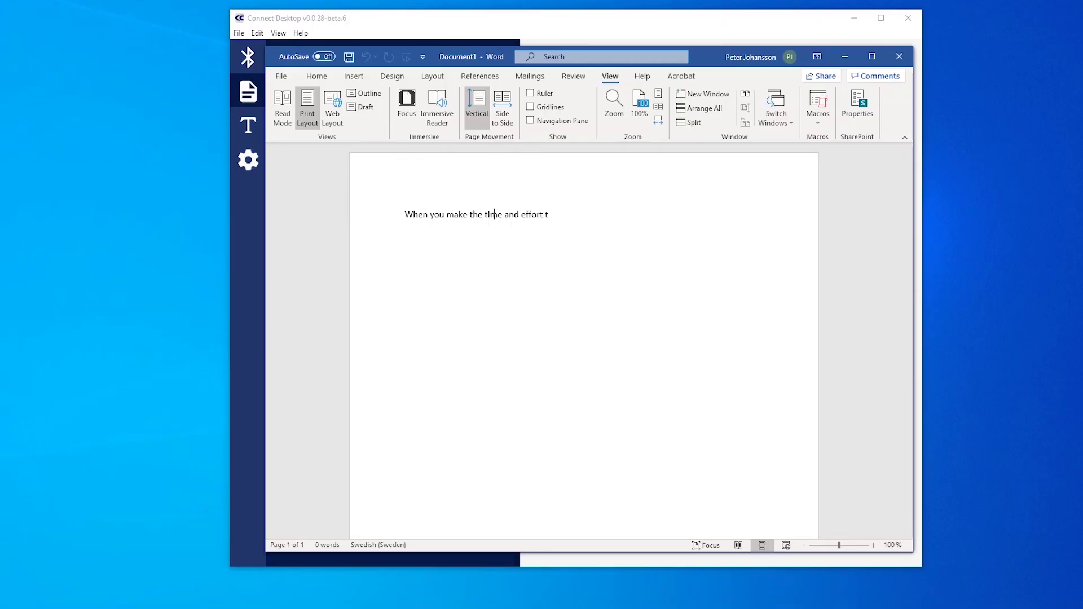
pyautogui.write('o give your loved ones the attention they')
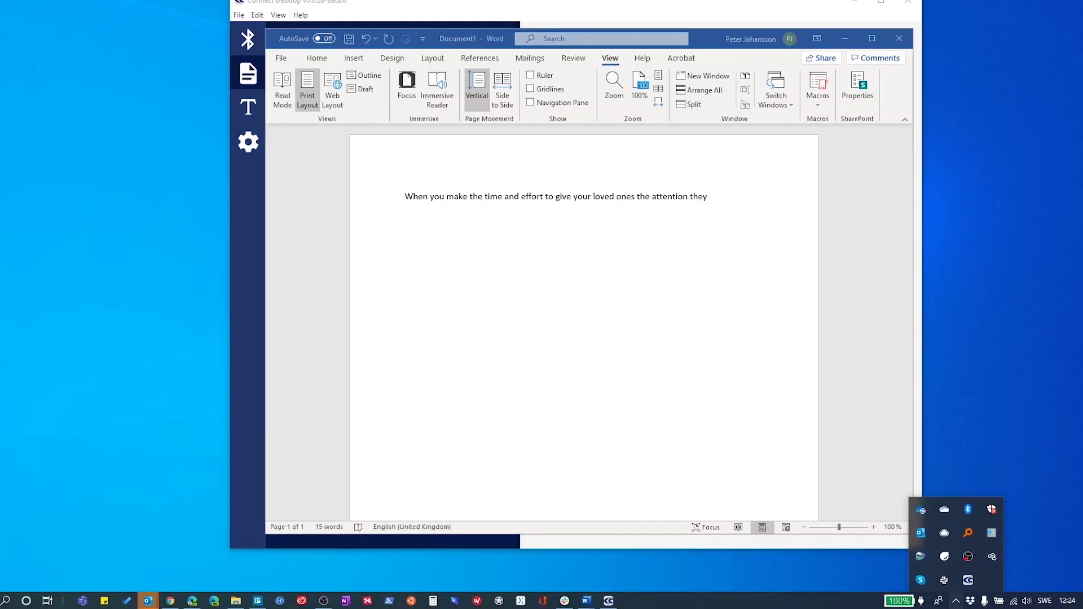
# - Open the Connect Desktop settings from its tray icon and turn on automatic reading of scanned text under Text Scanning
pyautogui.rightClick(968, 580)
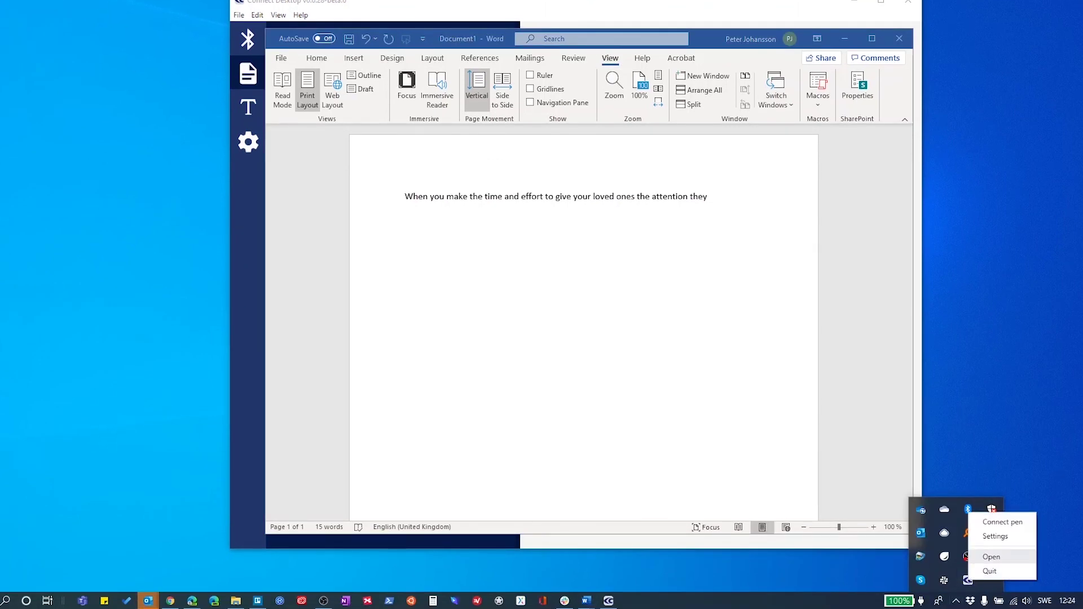
pyautogui.click(996, 536)
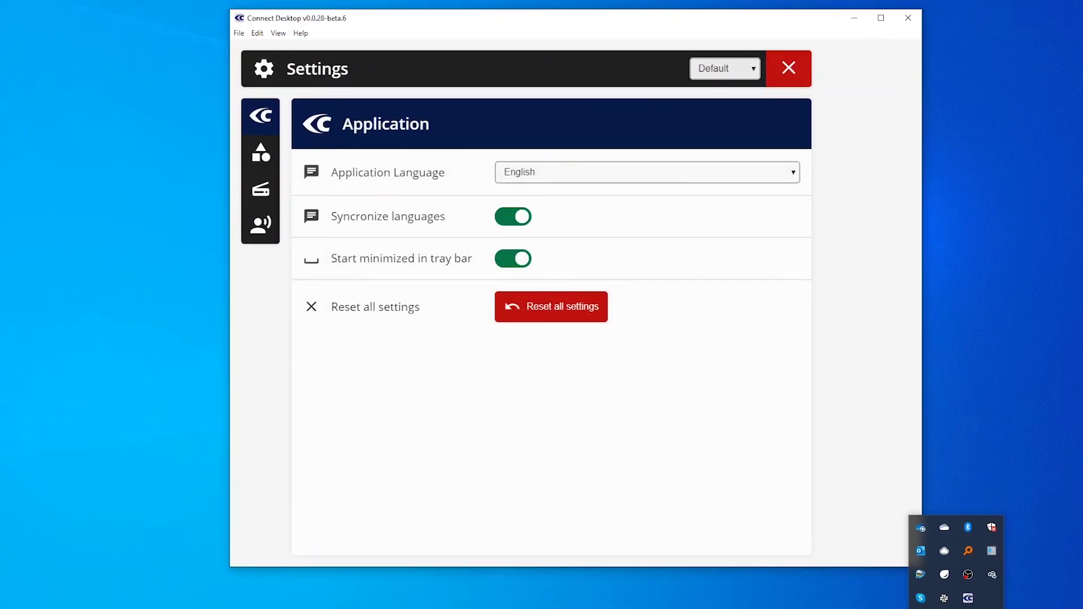
pyautogui.click(261, 190)
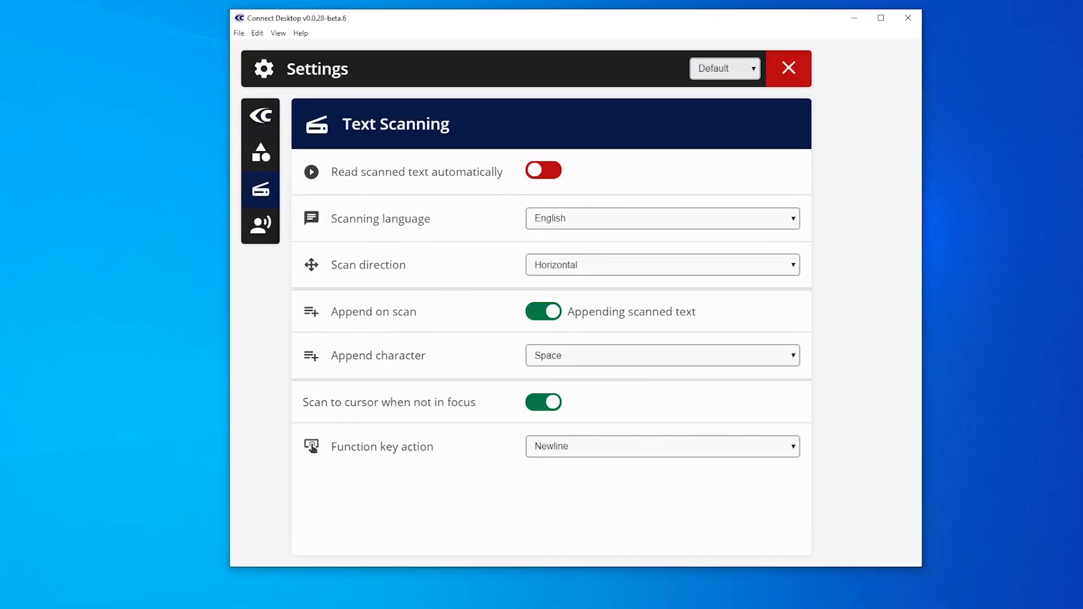
pyautogui.click(543, 170)
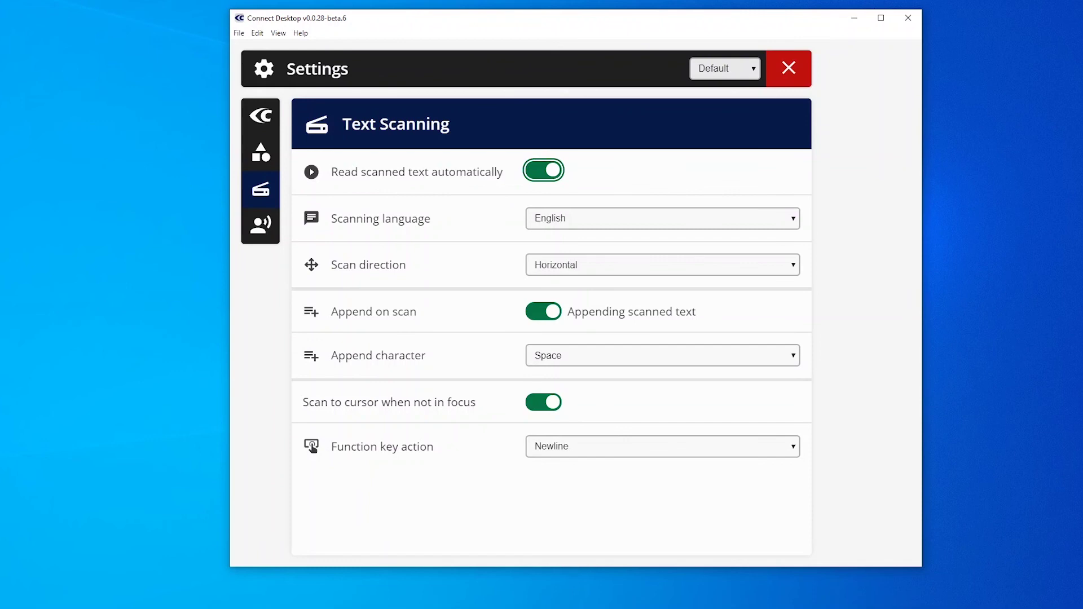